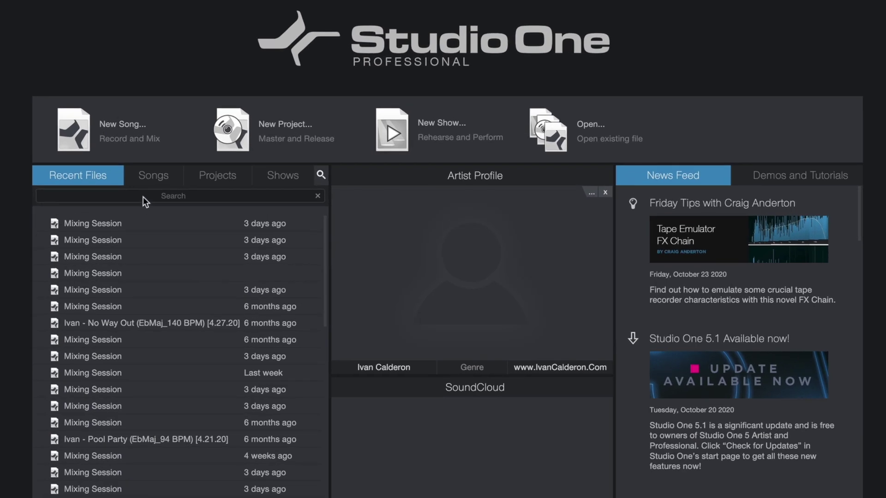
# - Search the recent files for 'dance party' and open the matching Scaler 2 song
pyautogui.click(143, 197)
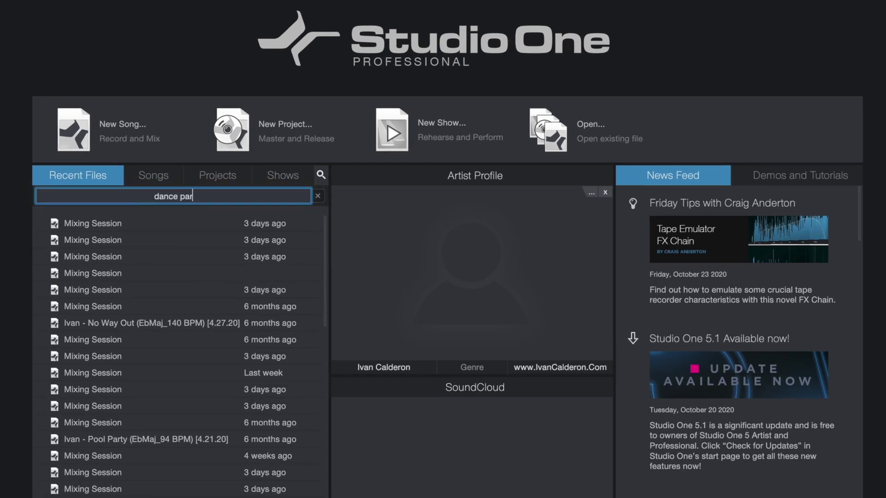
pyautogui.press('Return')
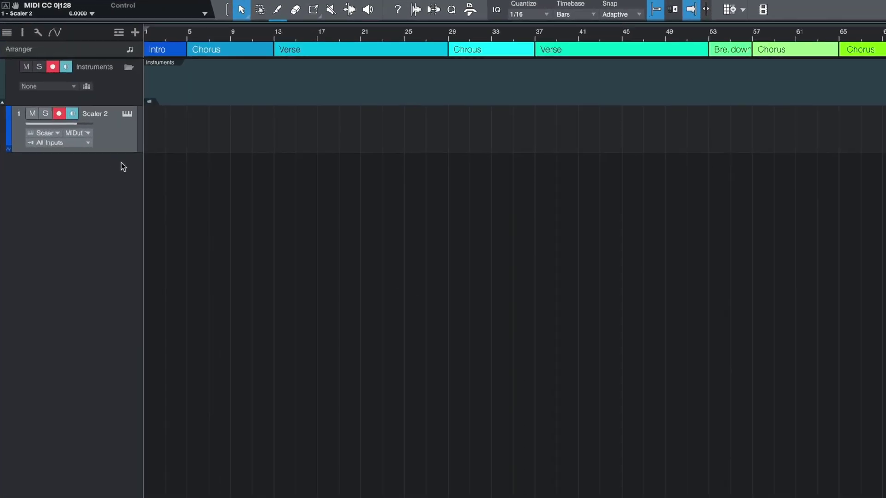
# - Solo Scaler 2, capture its last played notes as a MIDI part, and open it zoomed in
pyautogui.click(19, 33)
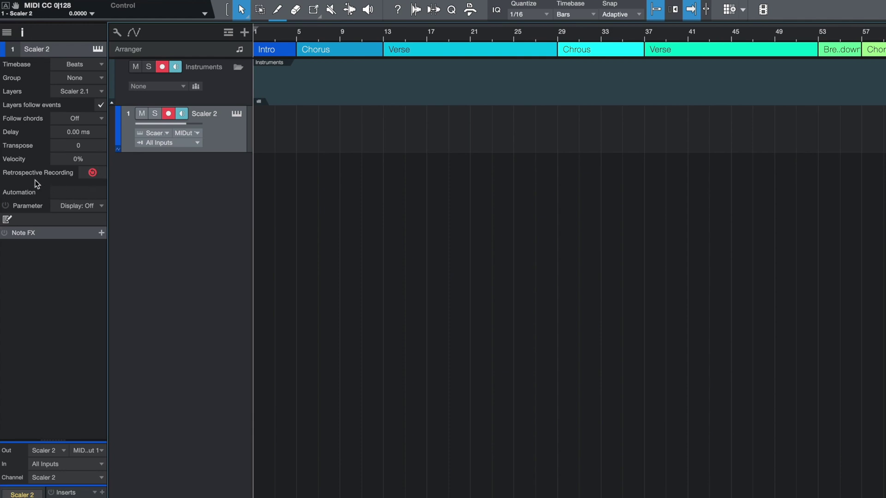
pyautogui.press('s')
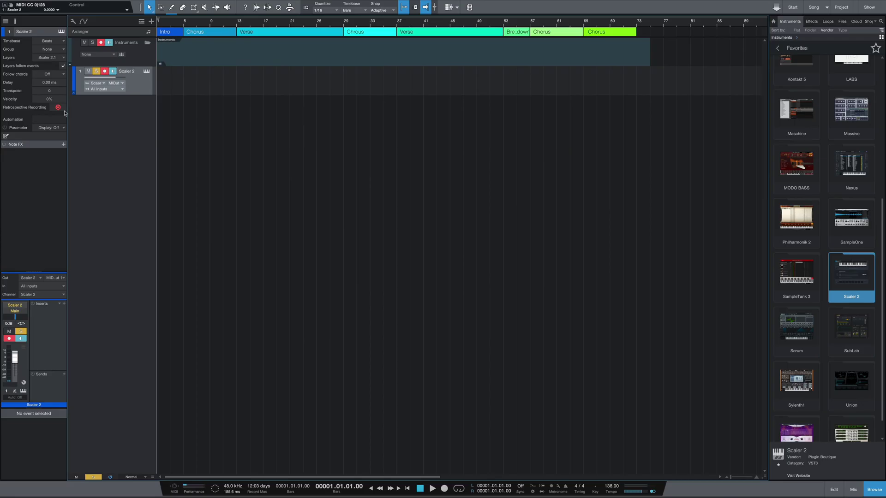
pyautogui.click(57, 107)
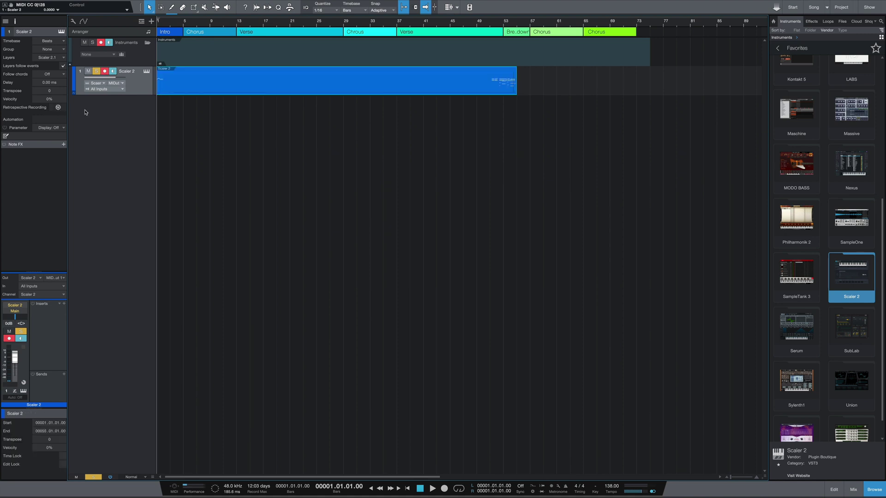
pyautogui.doubleClick(509, 94)
pyautogui.press('z')
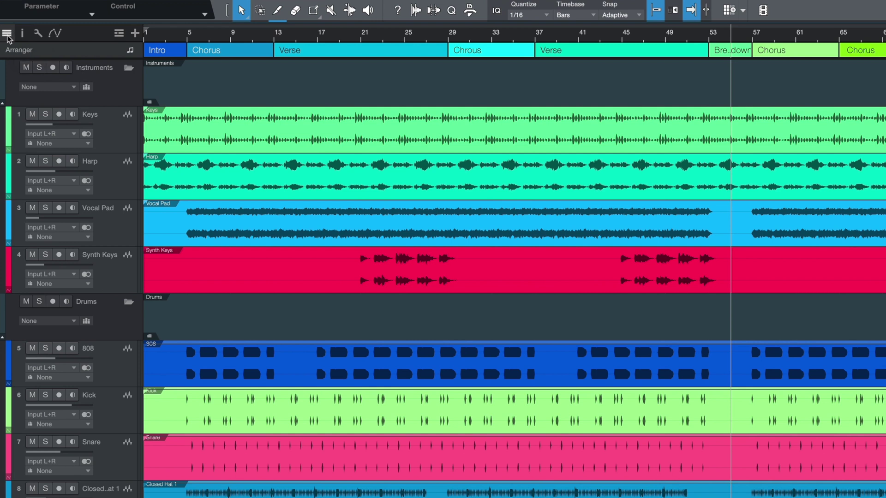
# - Filter the Track List by name, first 'harp', then 'drums'
pyautogui.click(7, 35)
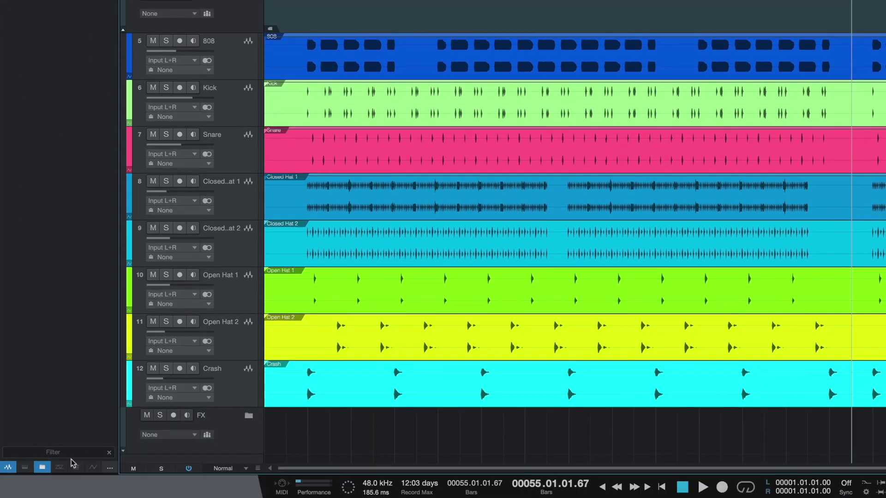
pyautogui.click(63, 452)
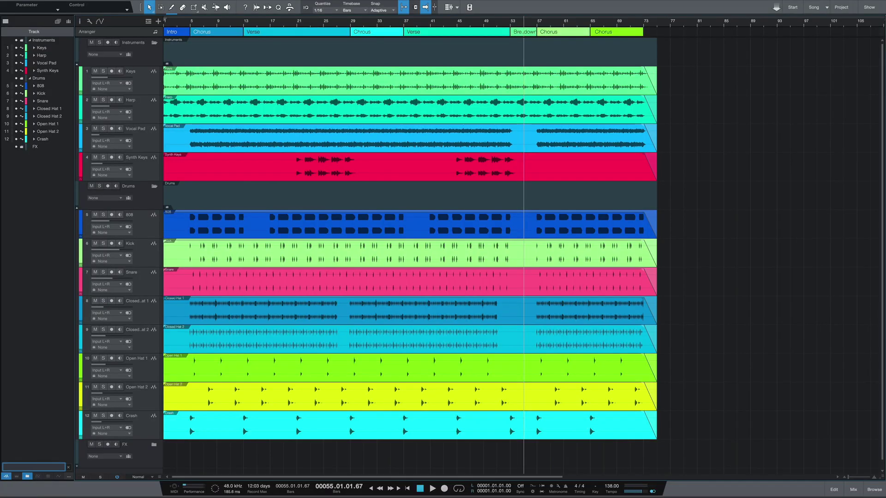
pyautogui.write('harp')
pyautogui.press('BackSpace')
pyautogui.press('BackSpace')
pyautogui.press('BackSpace')
pyautogui.press('BackSpace')
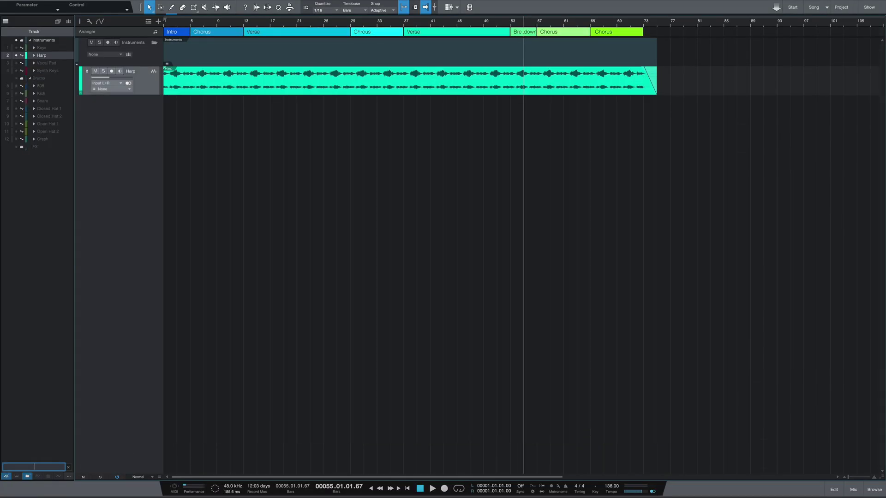
pyautogui.write('drums')
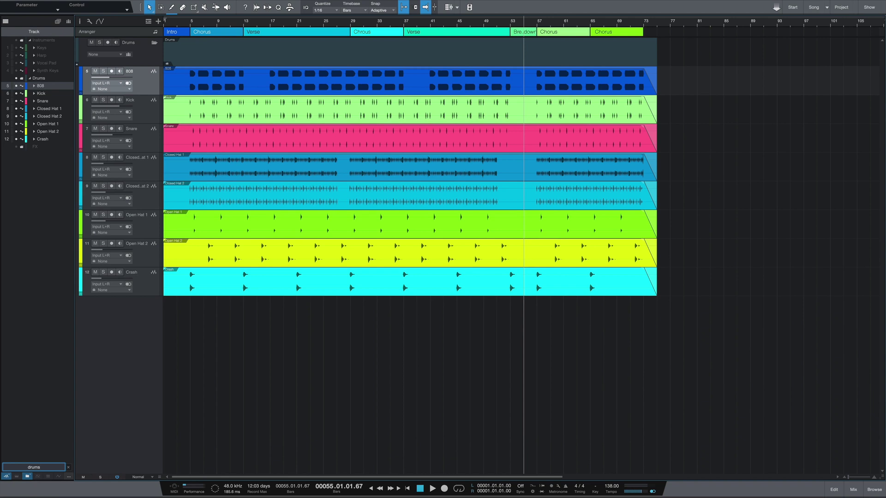
# - Unhide the Synth Keys and Vocal Pad tracks and leave the track filter empty
pyautogui.click(17, 70)
pyautogui.click(16, 62)
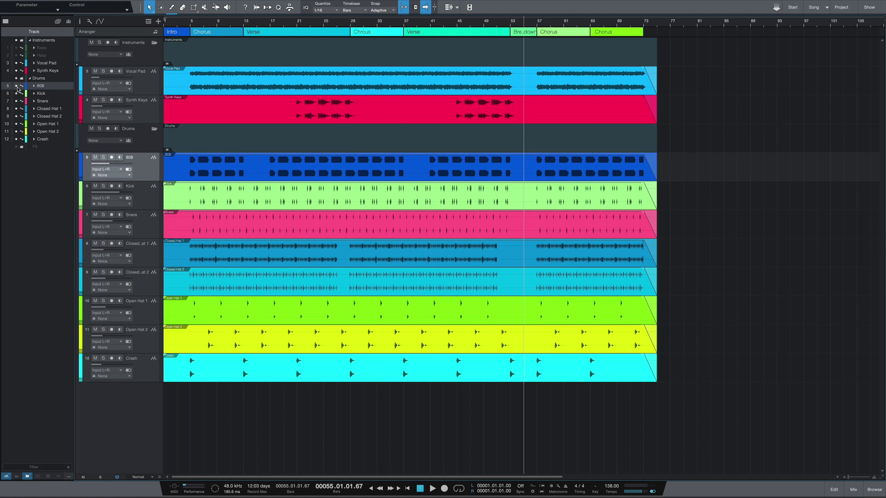
pyautogui.click(35, 468)
pyautogui.click(511, 395)
pyautogui.click(853, 490)
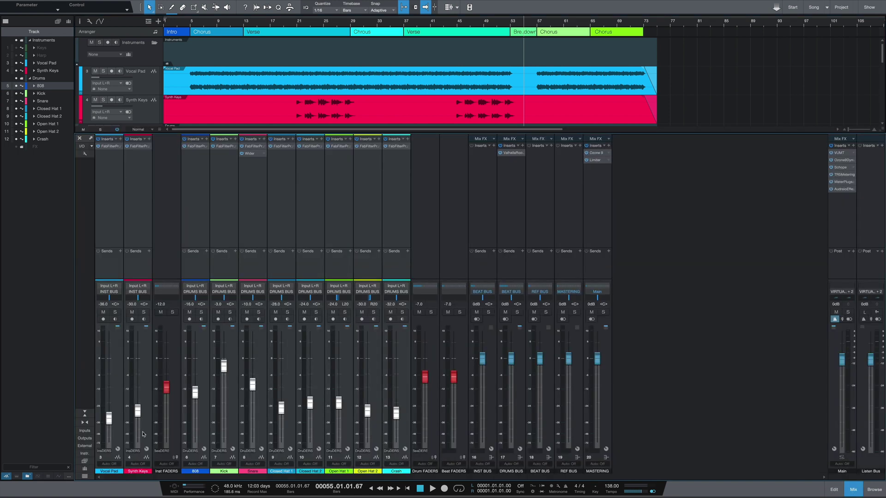
# - Filter the mixer by 'snare' and copy the Wider insert across six drum channels
pyautogui.click(40, 468)
pyautogui.write('snare')
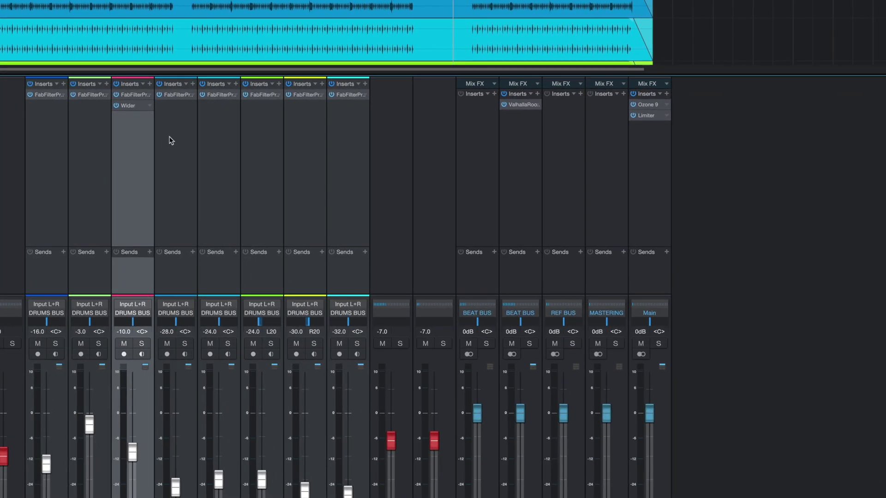
pyautogui.click(174, 129)
pyautogui.keyDown('shift'); pyautogui.click(358, 121); pyautogui.keyUp('shift')
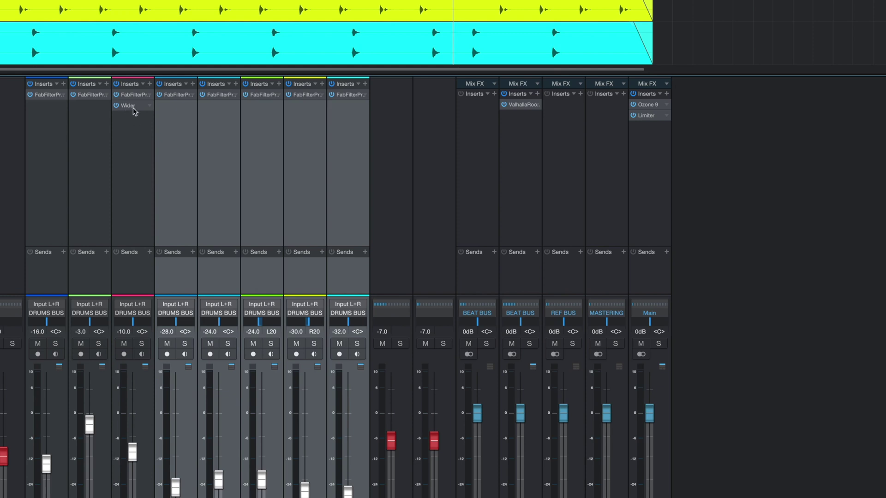
pyautogui.moveTo(133, 111); pyautogui.dragTo(171, 114)
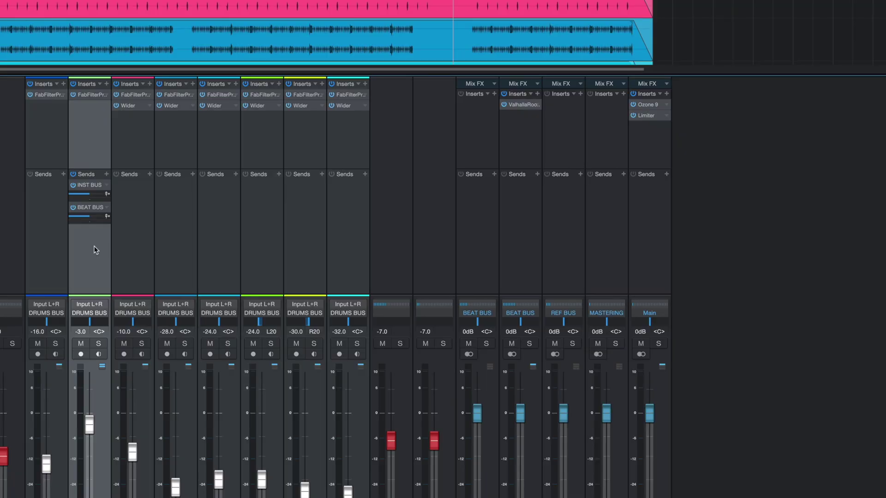
# - Copy the INST BUS send from Snare to channels 3 through 8
pyautogui.click(139, 216)
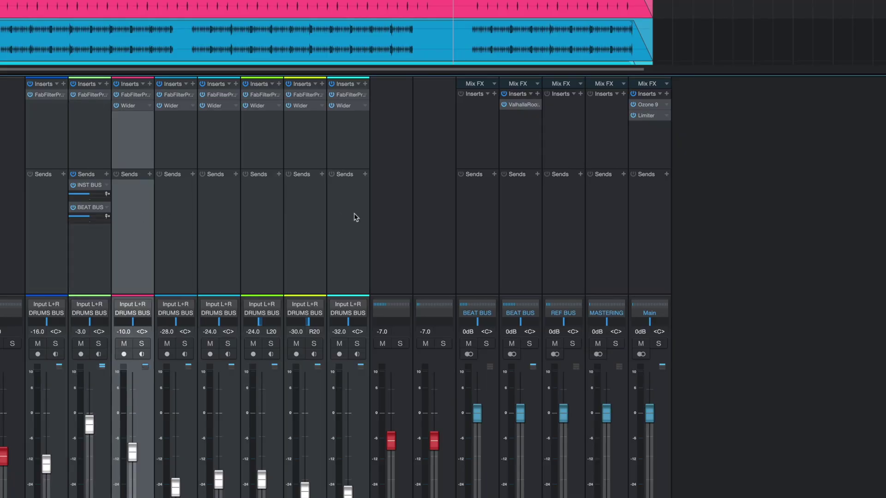
pyautogui.keyDown('shift'); pyautogui.click(356, 217); pyautogui.keyUp('shift')
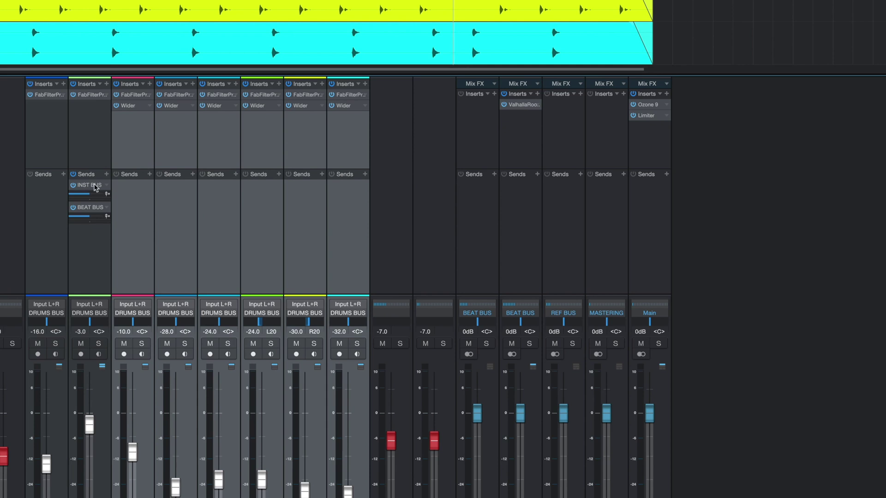
pyautogui.moveTo(94, 185); pyautogui.dragTo(134, 191)
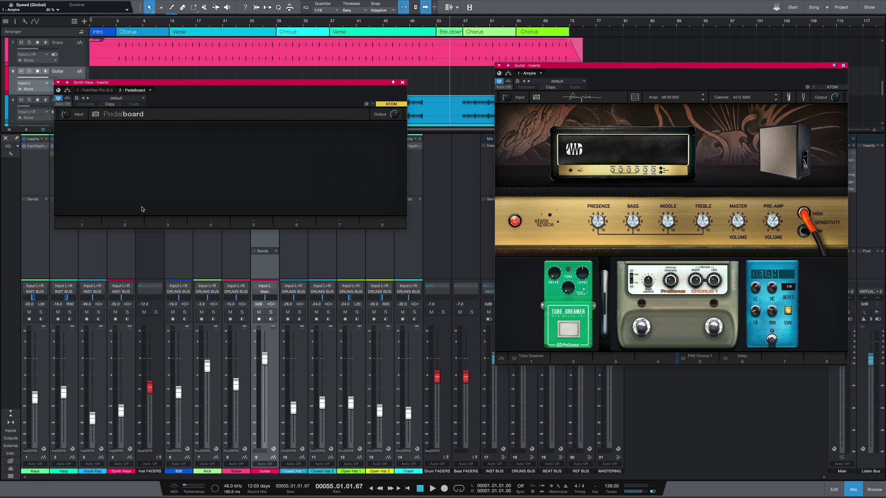
# - Add Big Fuzz and Compressor pedals to Synth Keys, then copy its Gate pedal into Ampire
pyautogui.click(83, 227)
pyautogui.click(185, 136)
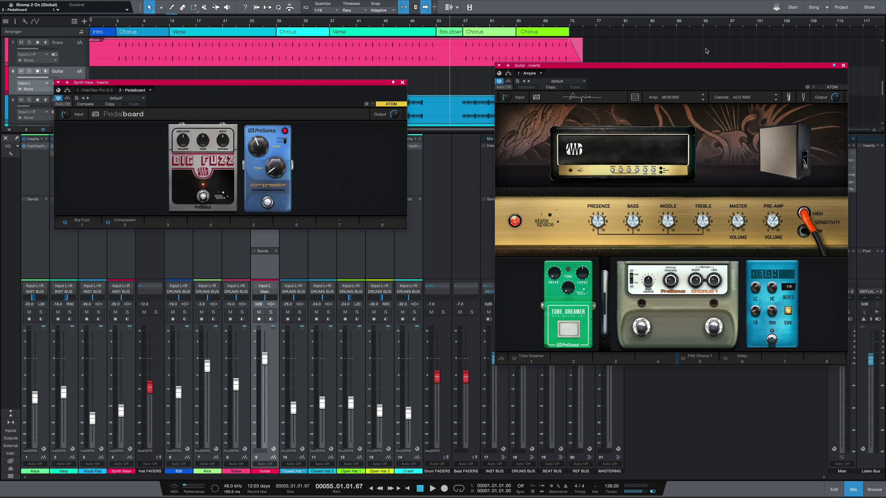
pyautogui.moveTo(664, 68); pyautogui.dragTo(624, 67)
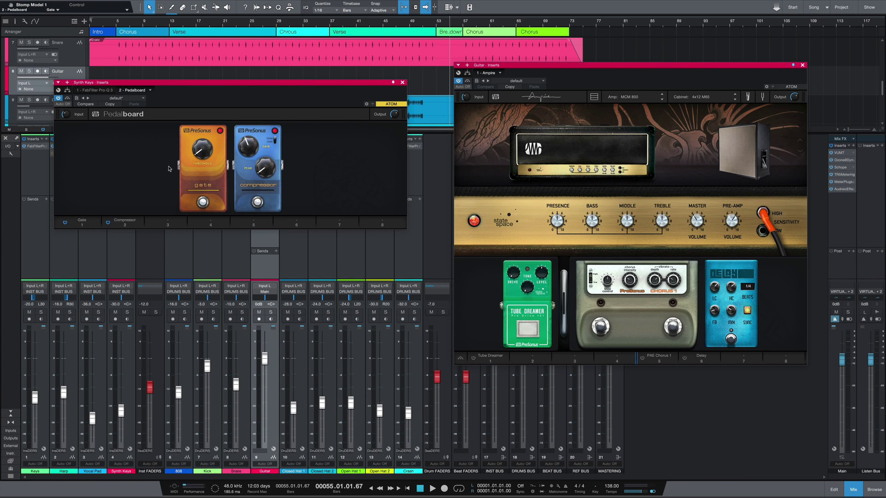
pyautogui.click(555, 267)
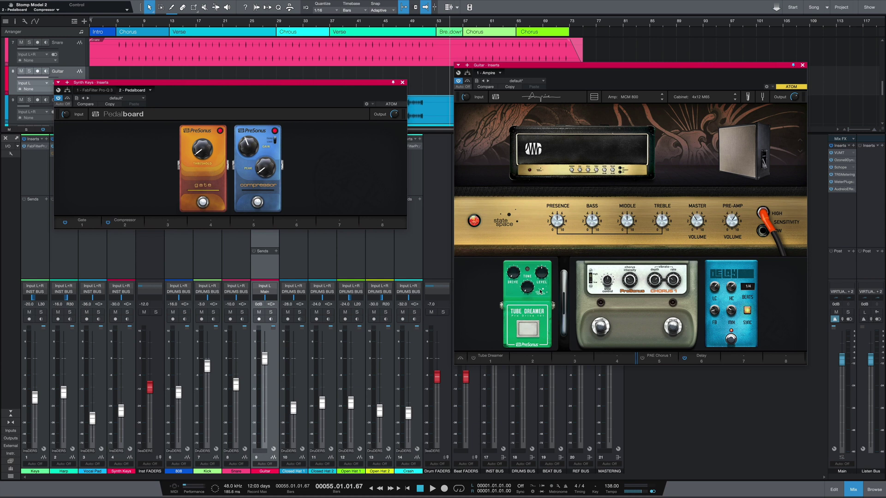
pyautogui.click(304, 154)
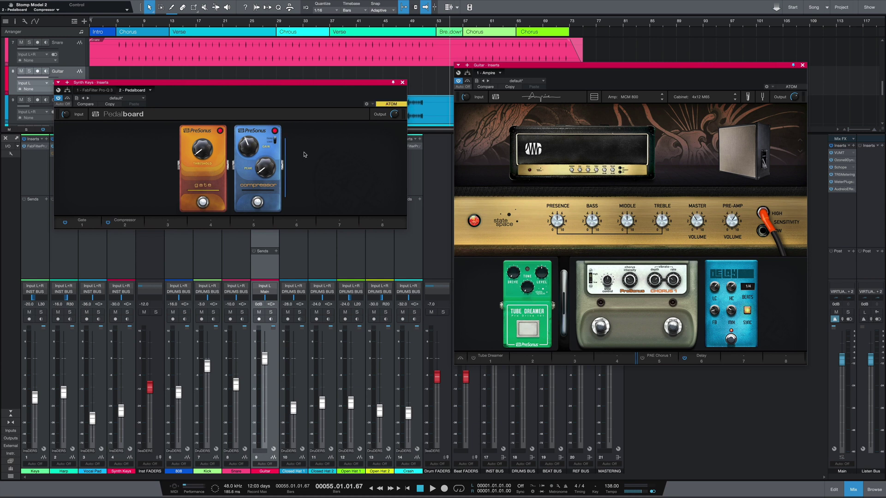
pyautogui.moveTo(304, 154); pyautogui.dragTo(485, 289)
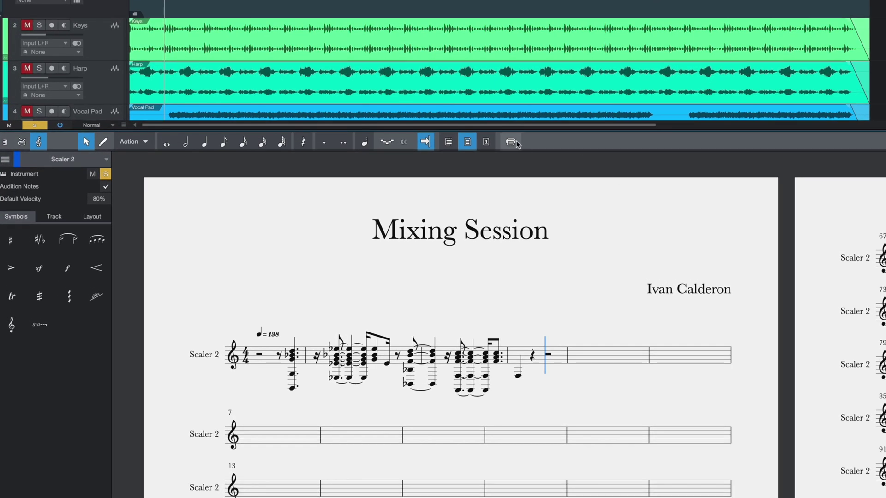
# - Cancel the score's print settings, try scroll and page views, settle on single-page, and check Song Setup
pyautogui.click(511, 143)
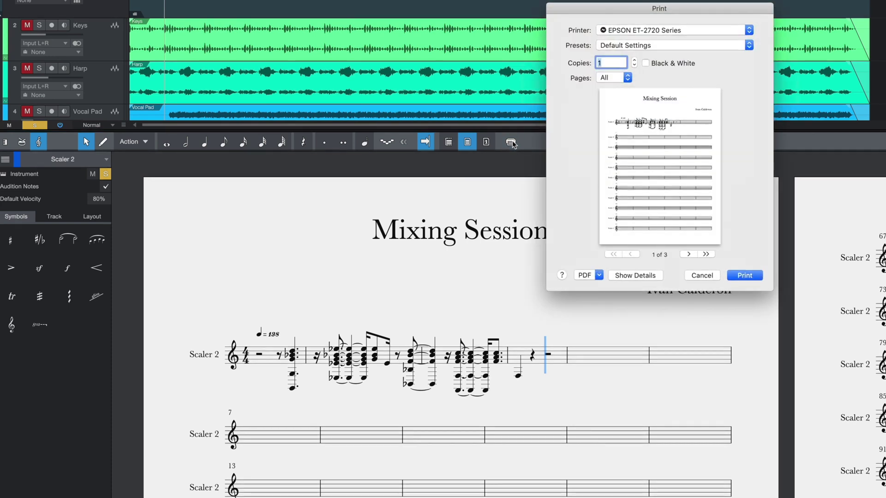
pyautogui.press('Escape')
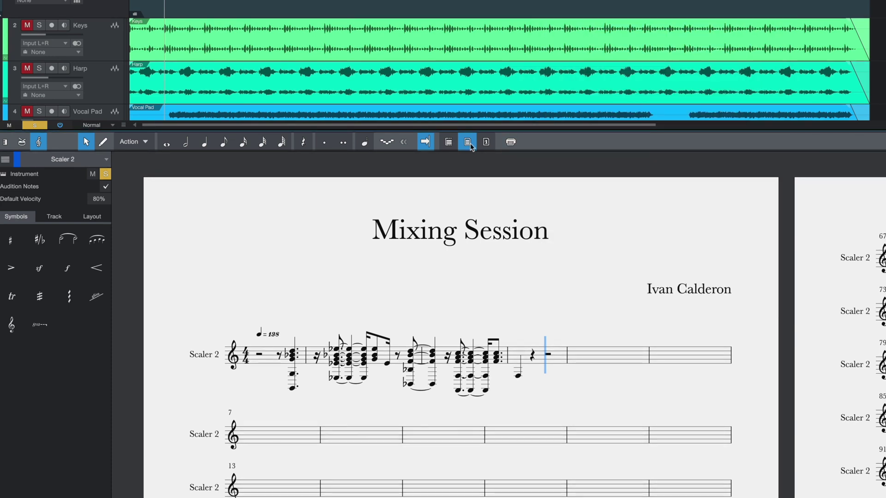
pyautogui.click(449, 143)
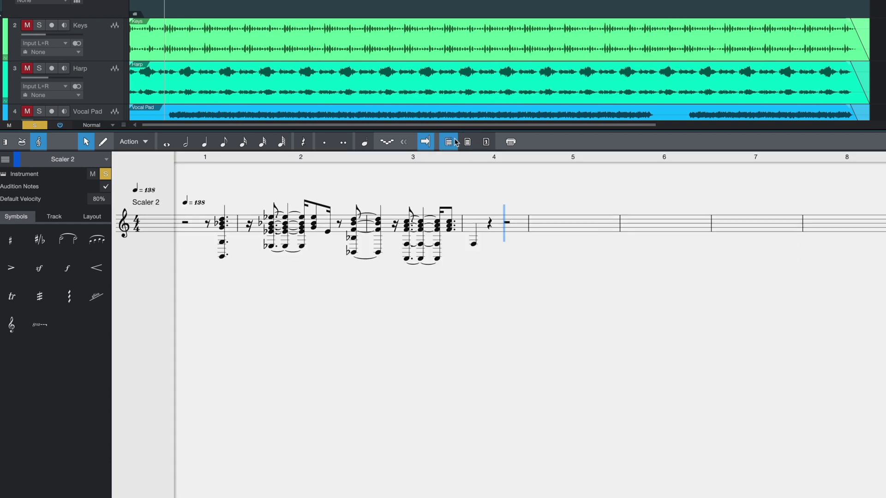
pyautogui.click(467, 143)
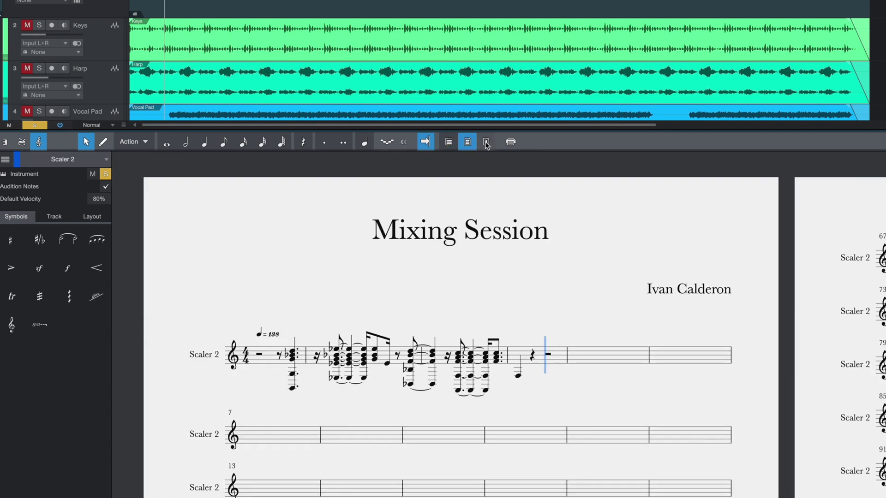
pyautogui.click(486, 143)
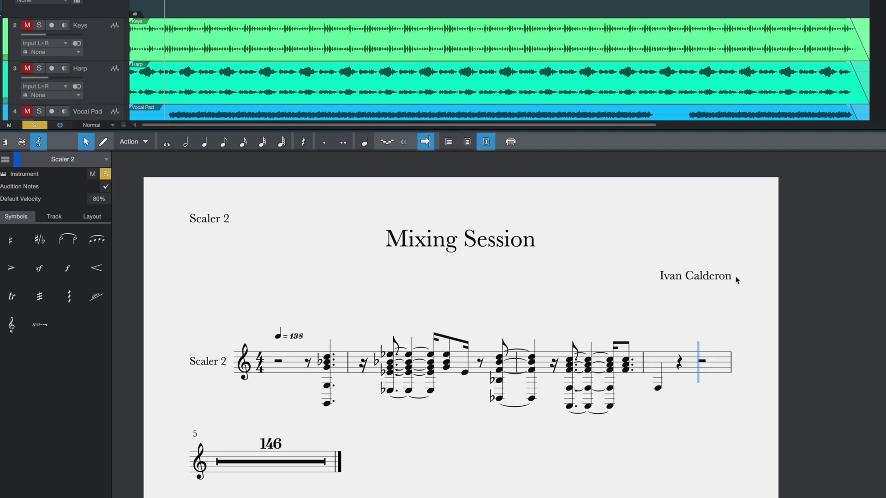
pyautogui.doubleClick(461, 249)
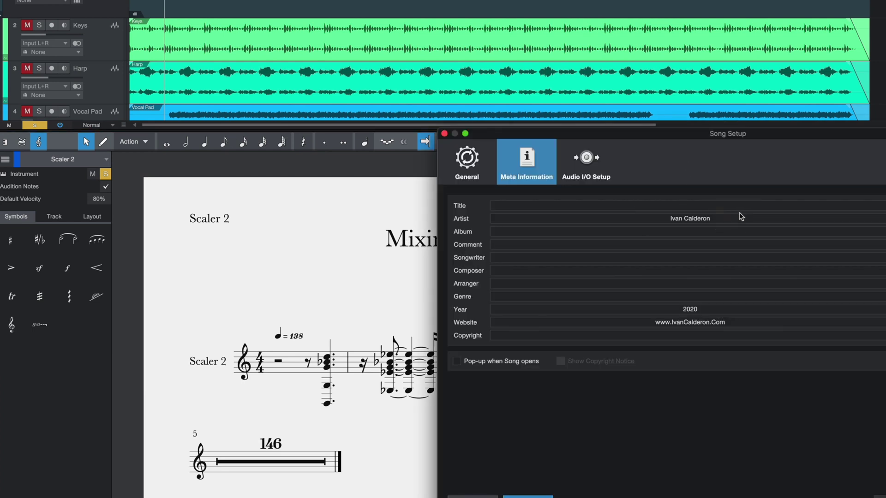
pyautogui.press('Escape')
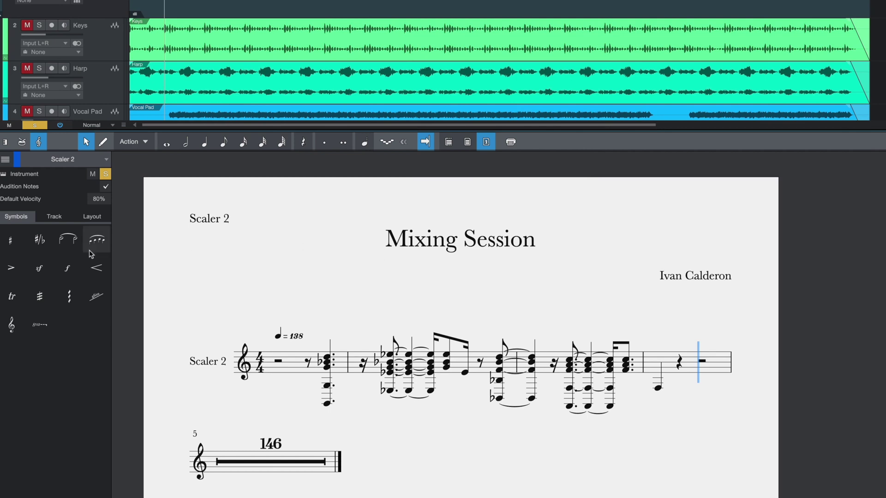
# - Keep the Standard staff type and transpose the Scaler 2 staff to Bb
pyautogui.click(58, 216)
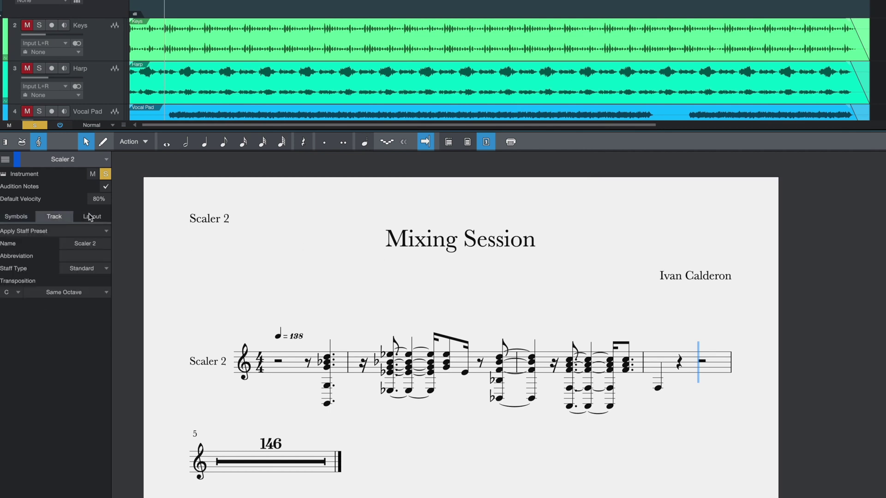
pyautogui.click(92, 217)
pyautogui.click(54, 216)
pyautogui.click(79, 268)
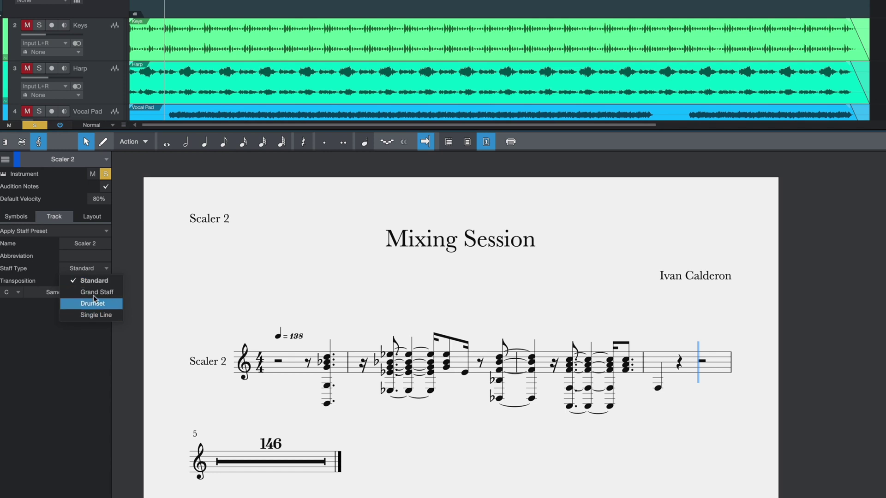
pyautogui.click(29, 325)
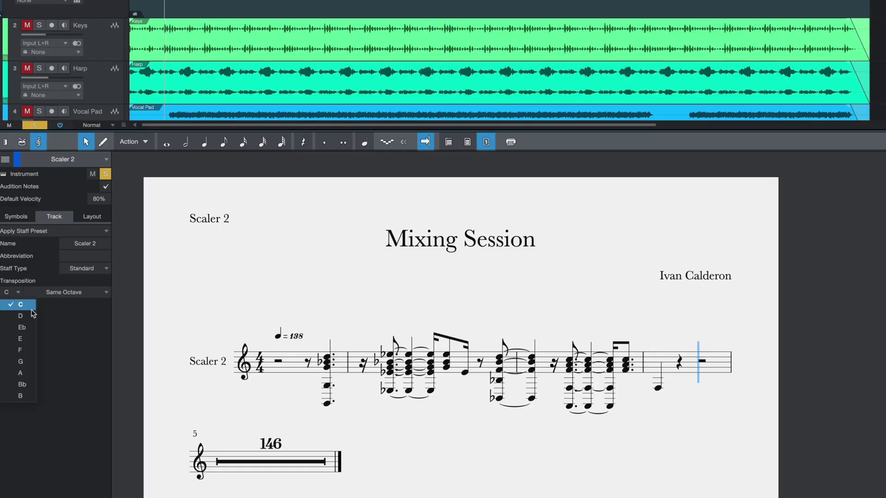
pyautogui.click(23, 384)
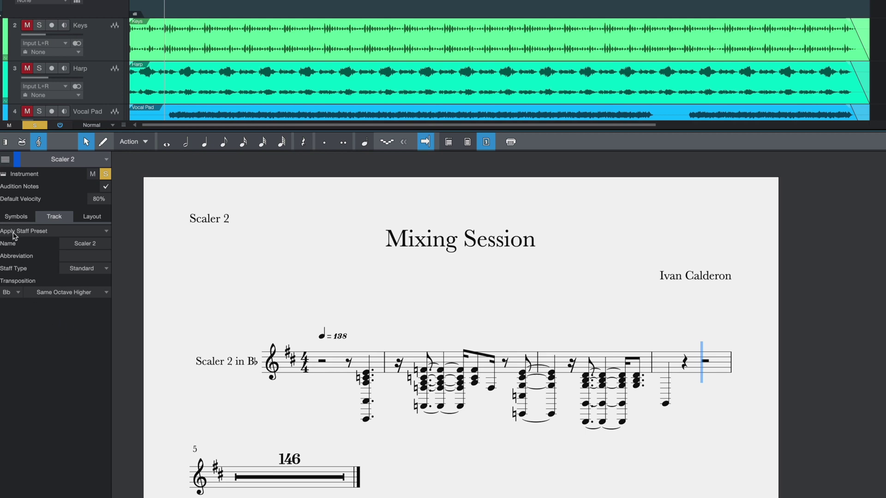
# - Apply the Brass Trumpet staff preset, then replace it with Brass Trombone
pyautogui.click(44, 235)
pyautogui.moveTo(6, 279)
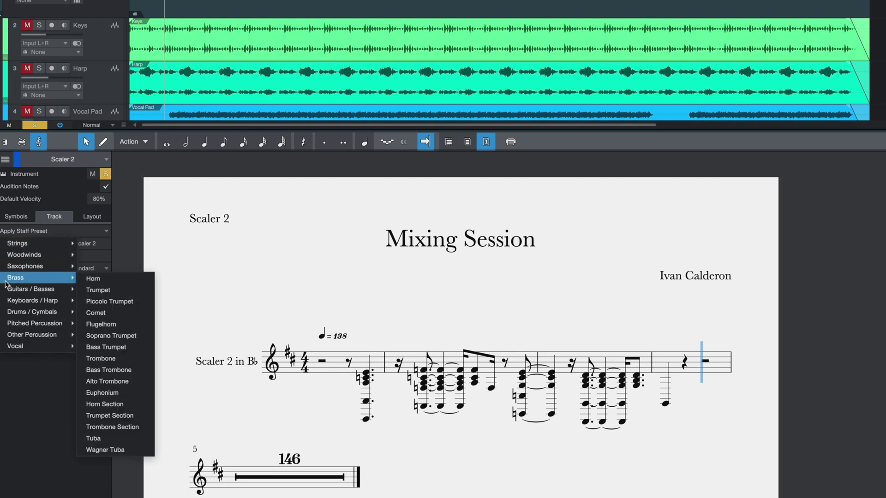
pyautogui.click(93, 290)
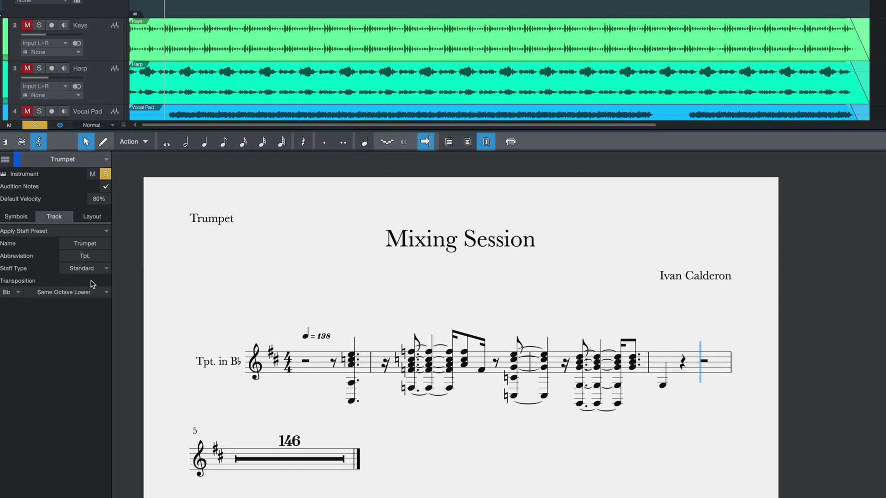
pyautogui.click(74, 232)
pyautogui.moveTo(57, 282)
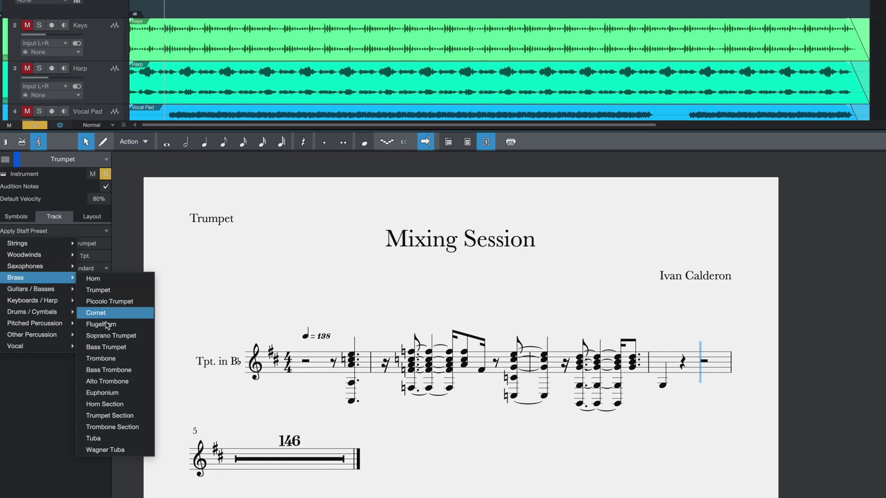
pyautogui.click(99, 359)
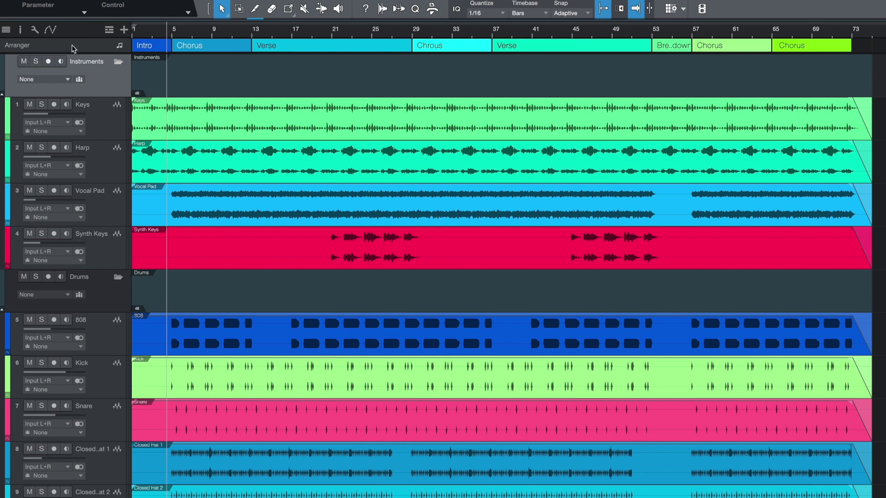
# - Show the Marker lane, the piano roll's Chords lane, and the 4/4 Signature lane
pyautogui.click(110, 34)
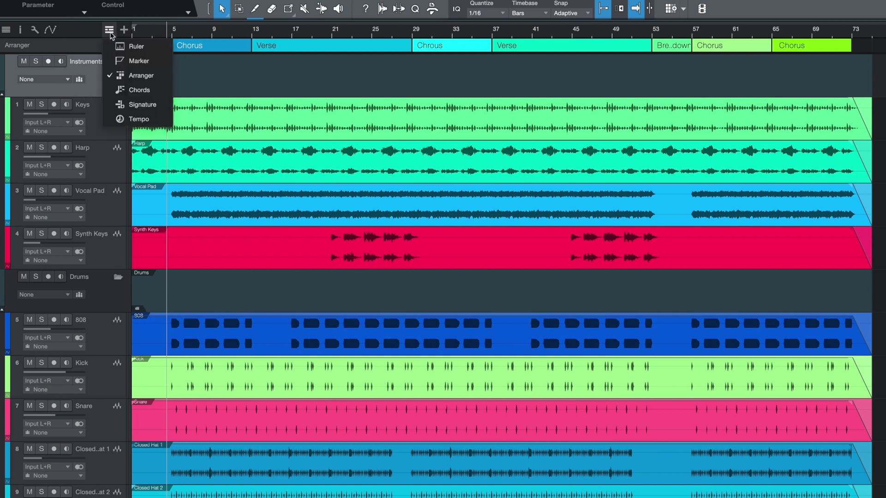
pyautogui.click(128, 64)
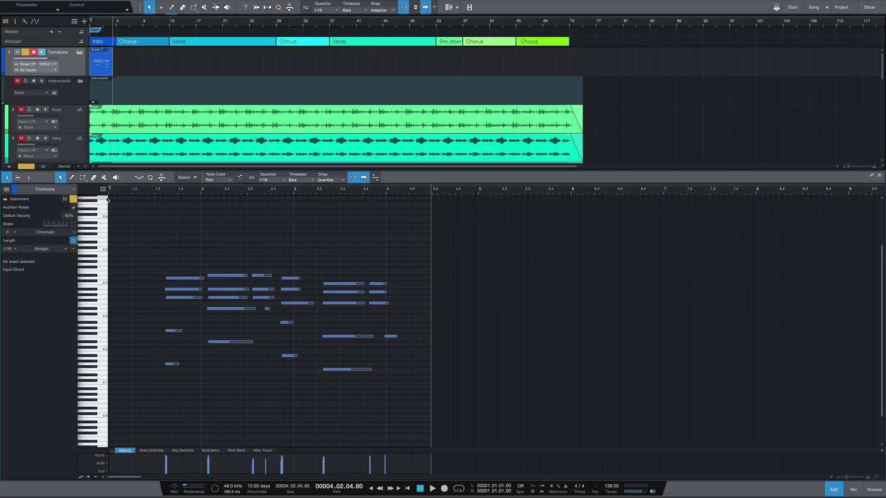
pyautogui.click(103, 189)
pyautogui.click(104, 220)
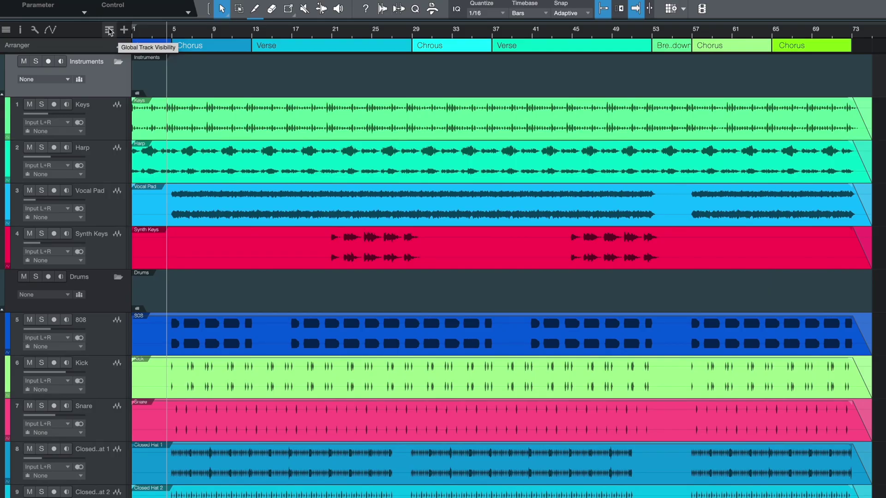
pyautogui.click(109, 31)
pyautogui.click(136, 106)
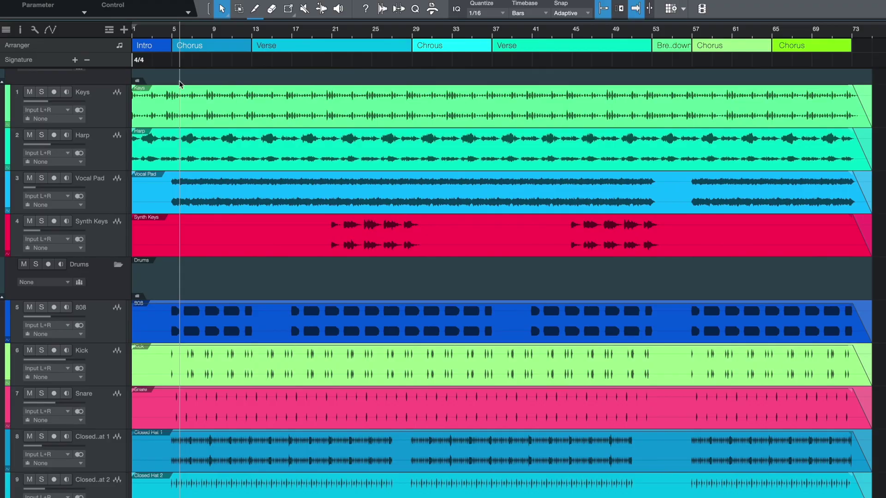
# - Add a Ruler lane counting in seconds and review its format options
pyautogui.click(109, 30)
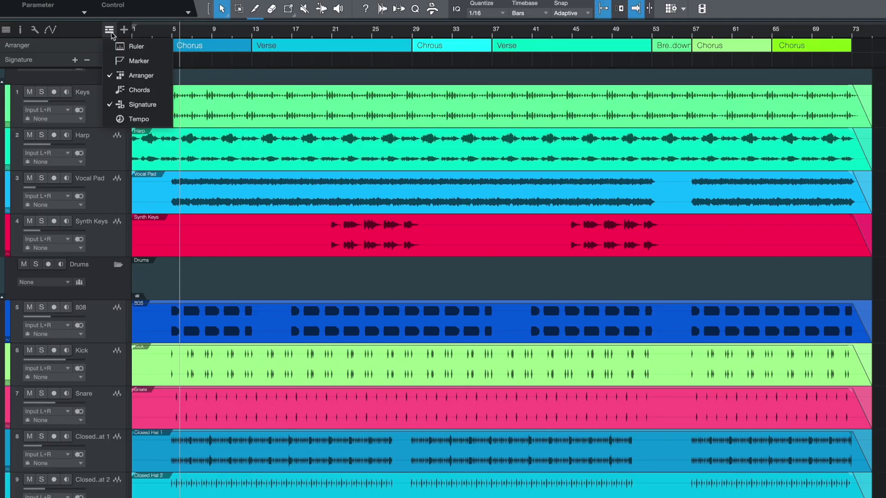
pyautogui.click(134, 46)
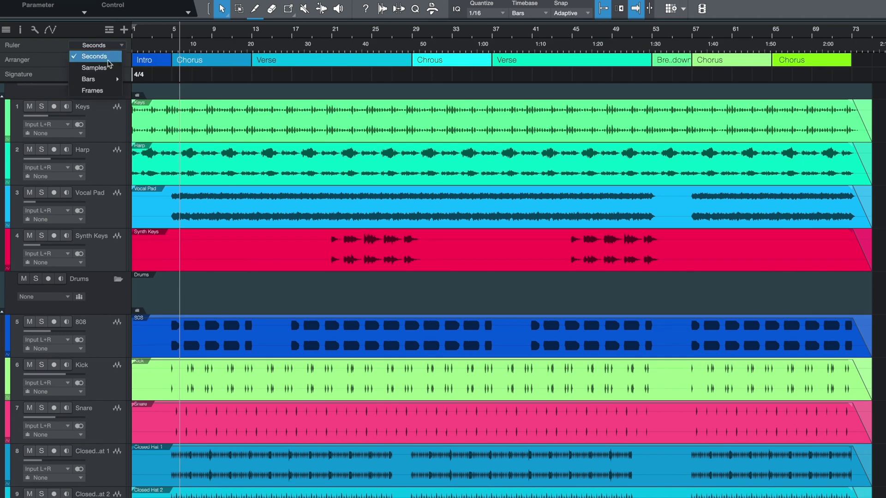
pyautogui.moveTo(107, 78)
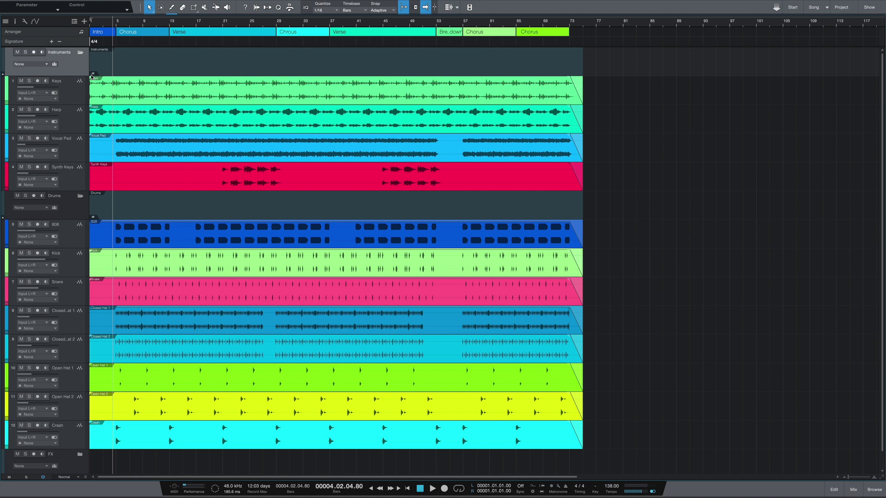
# - Select the Keys track and bring up the Harp event's context menu with Gain Envelope
pyautogui.click(91, 77)
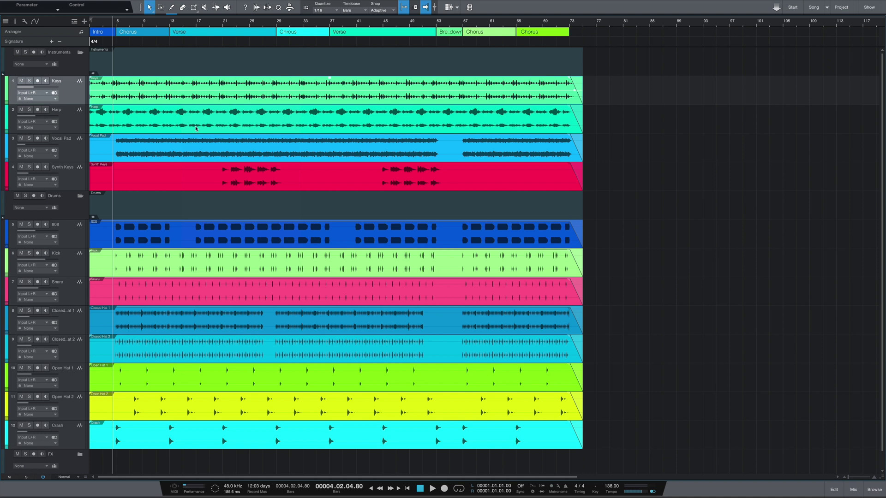
pyautogui.rightClick(228, 113)
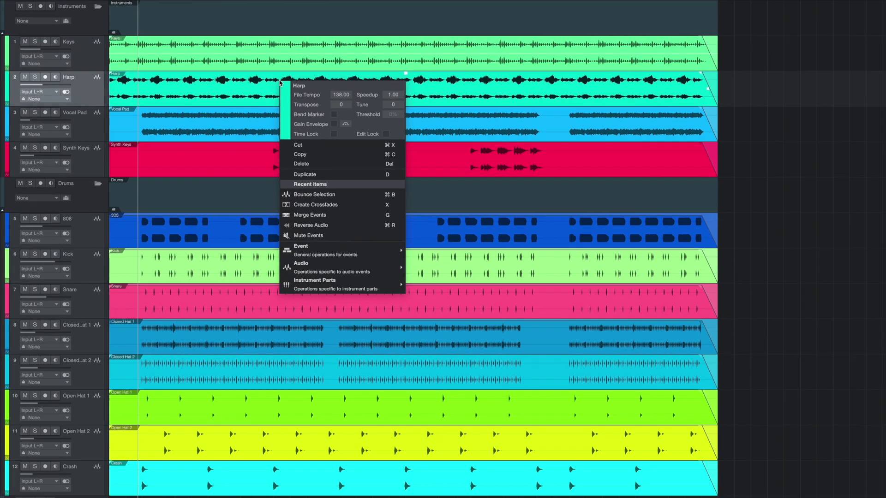